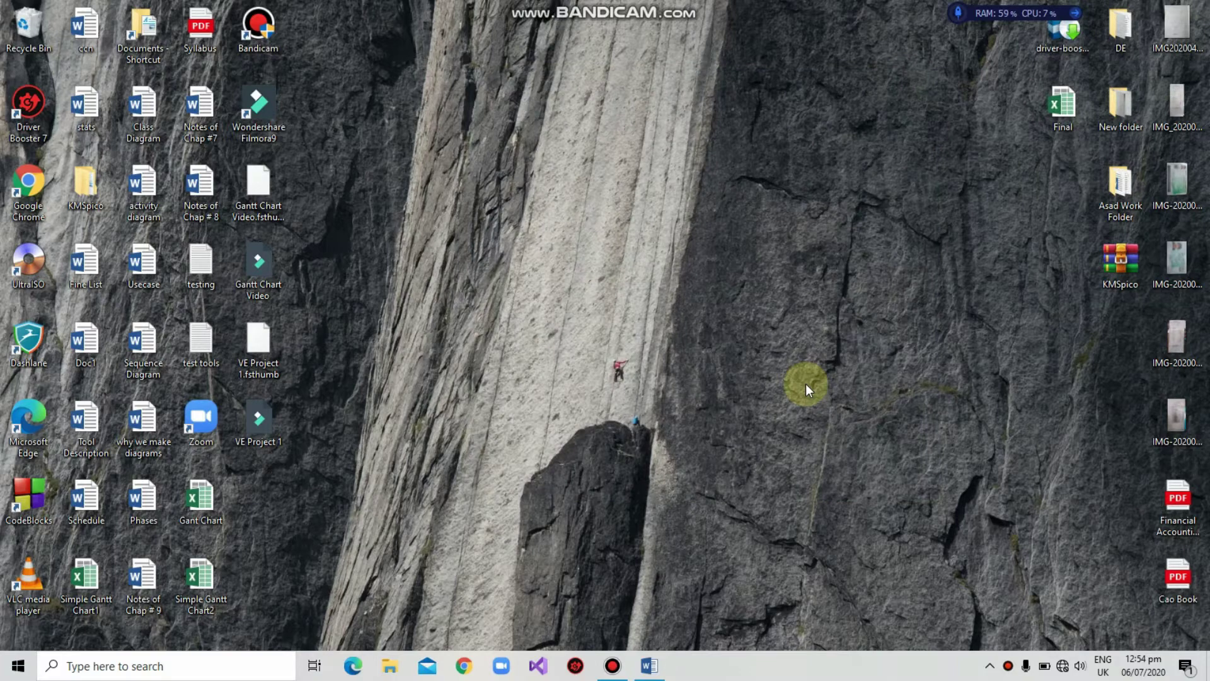
Bring the five-page cellular systems document up full screen from the taskbar.
click(648, 666)
mouse_move(1202, 161)
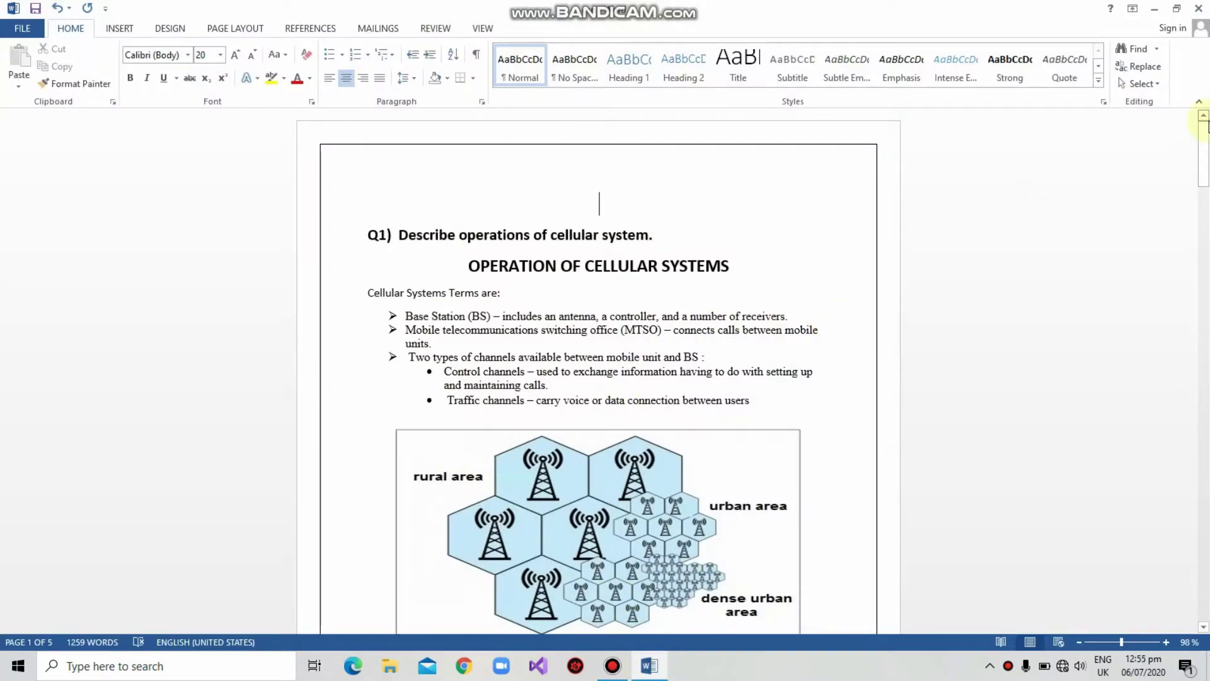
mouse_move(1205, 163)
mouse_down()
mouse_move(1205, 184)
mouse_move(1207, 142)
mouse_up()
Switch the ribbon to the INSERT commands for adding pages.
click(122, 28)
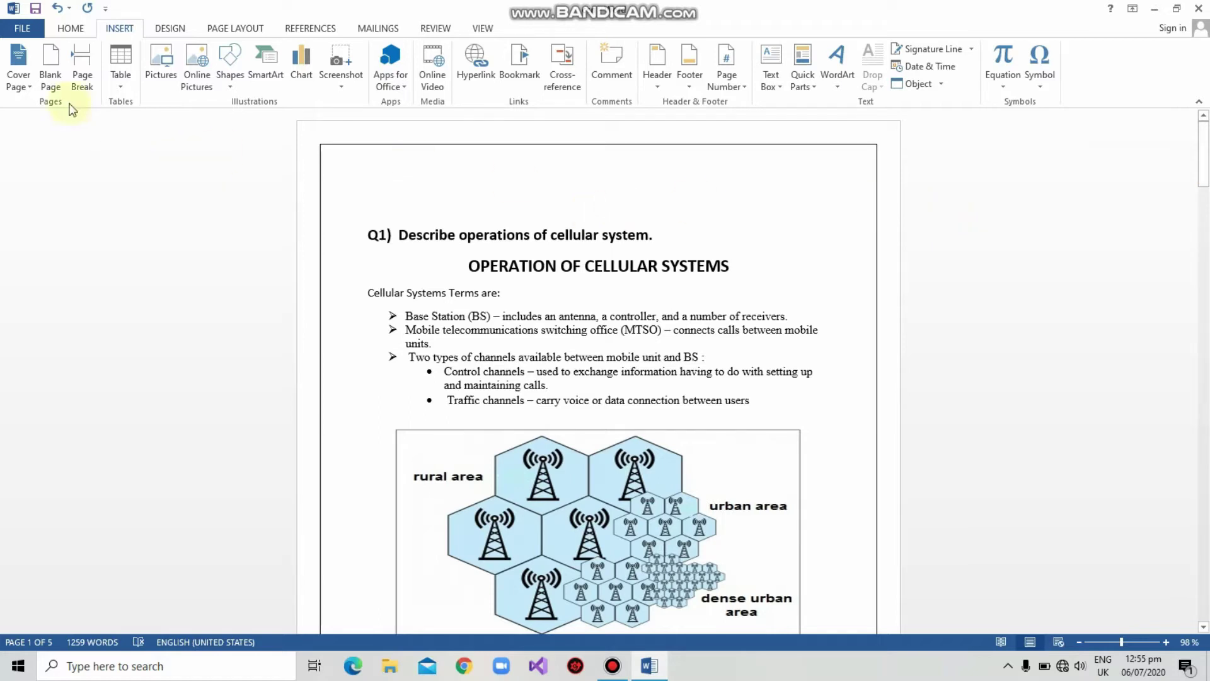
Insert a blank page ahead of the Q1 cellular systems question and scroll down.
click(49, 79)
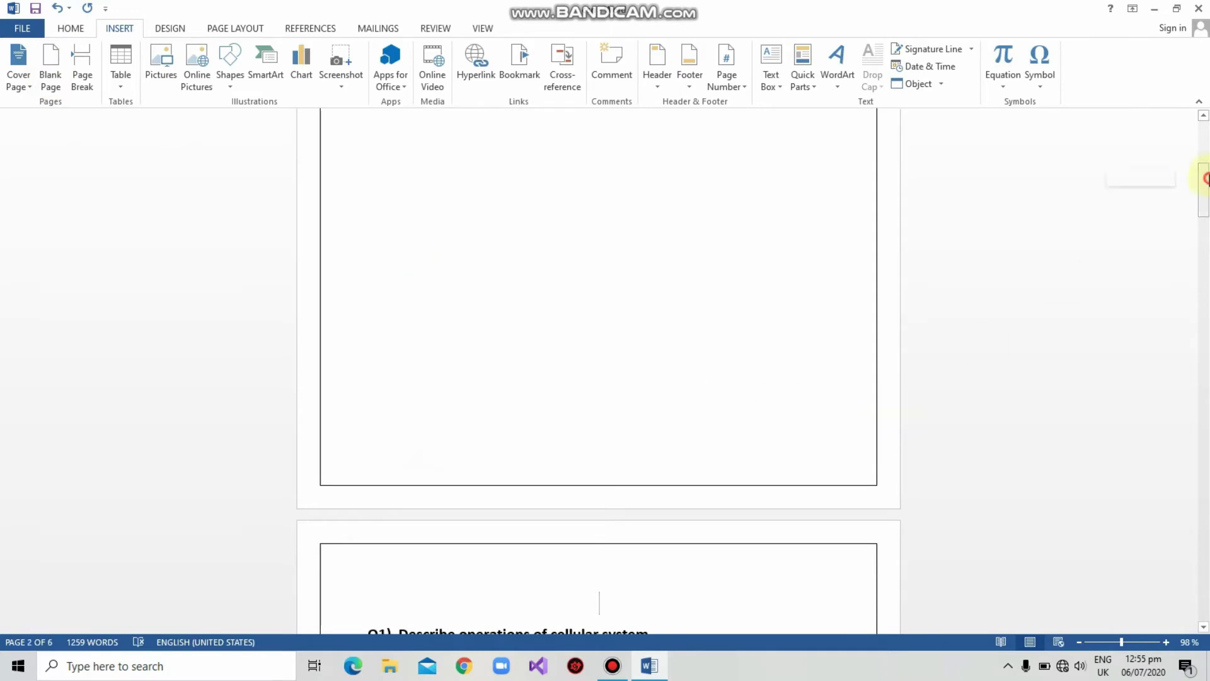
drag(1205, 178, 1202, 121)
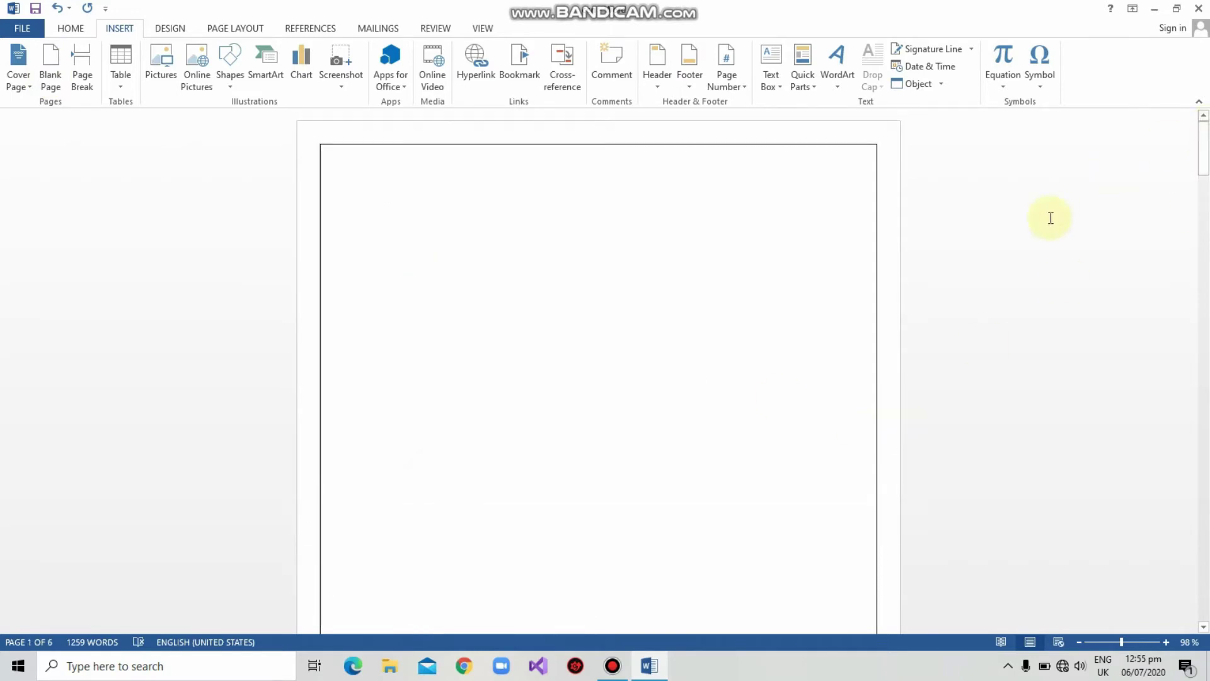
click(1204, 180)
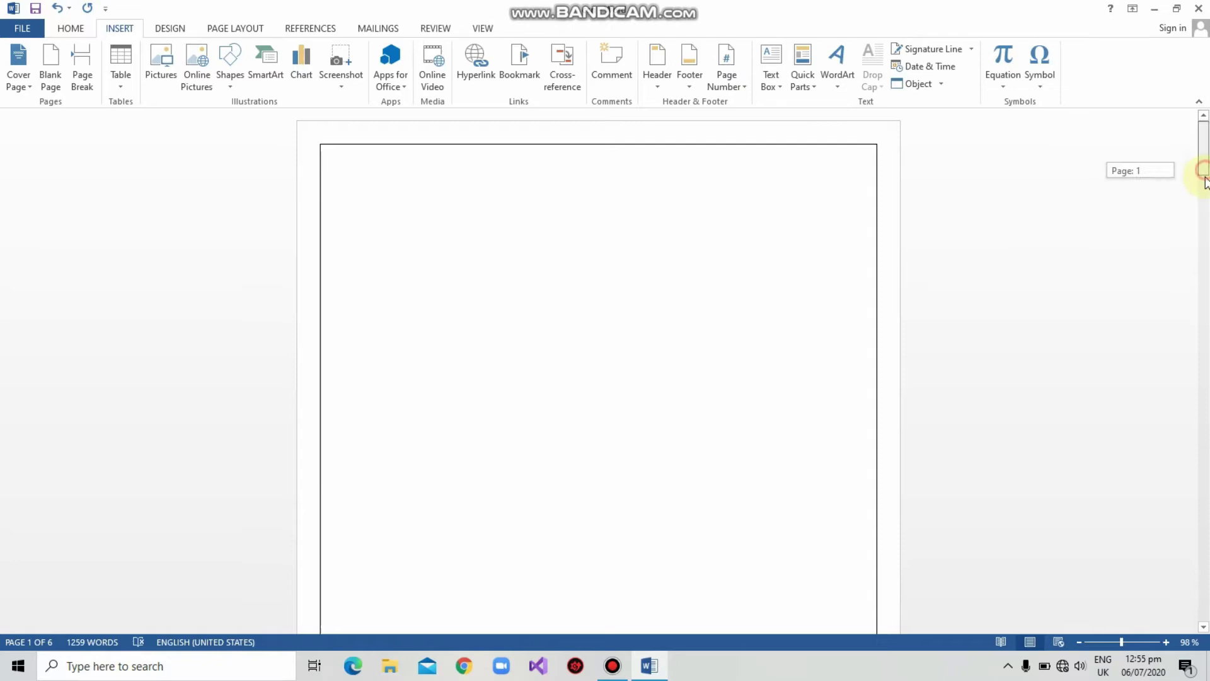
drag(1204, 179, 1205, 281)
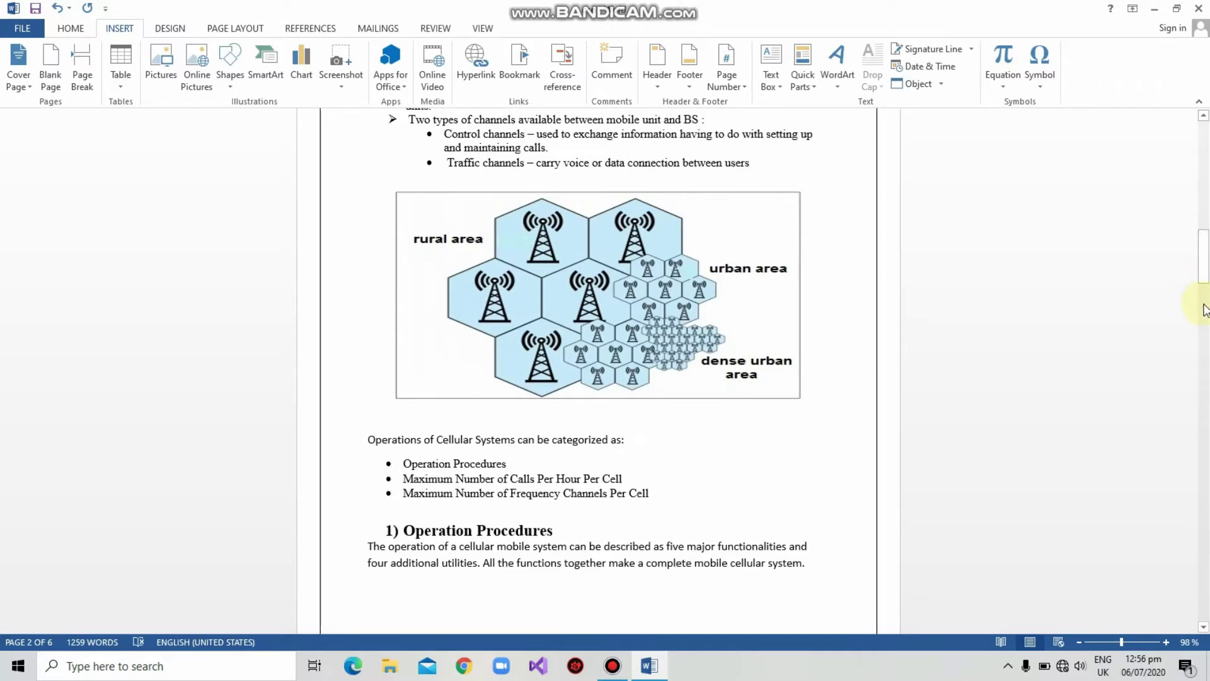
drag(1204, 281, 1204, 292)
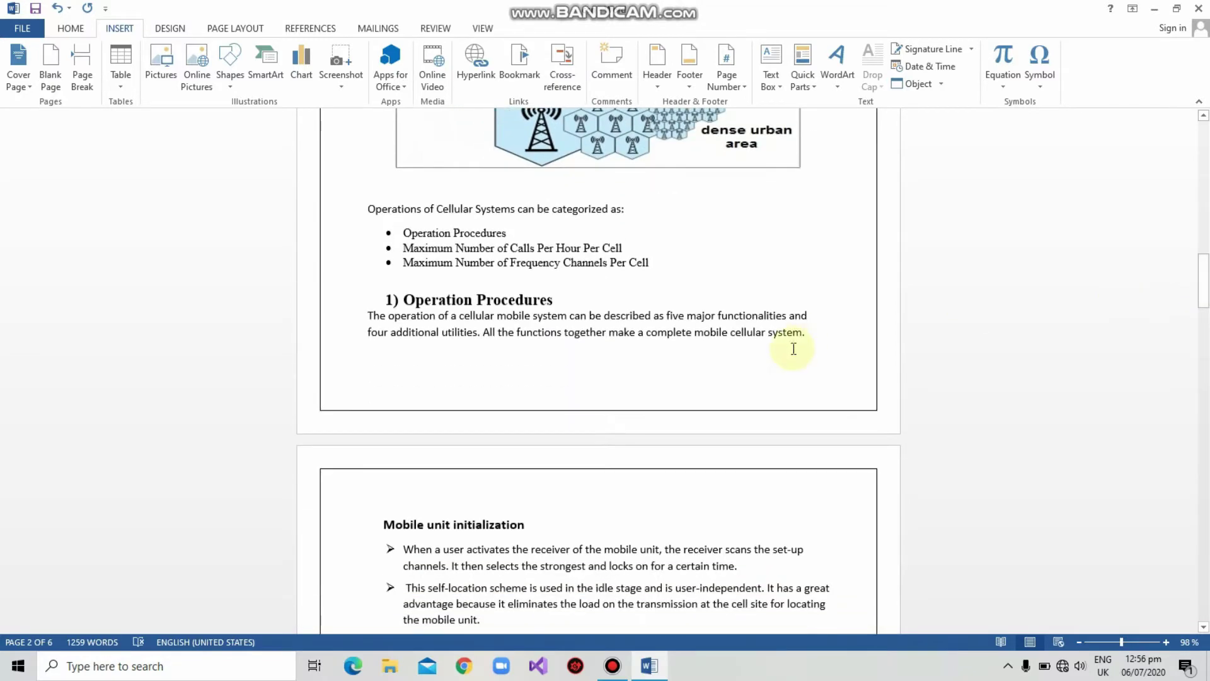
Add a blank page after 'system.' ending the Operation Procedures paragraph.
click(816, 338)
scroll(665, 211, up, 3)
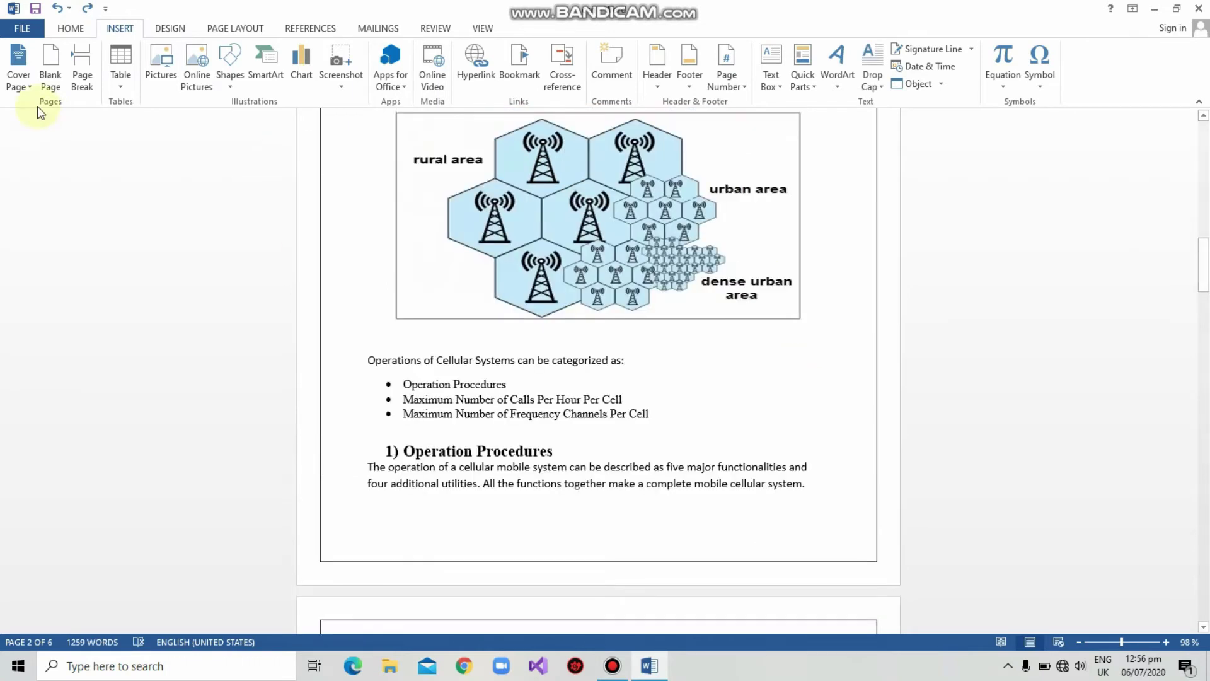
click(46, 85)
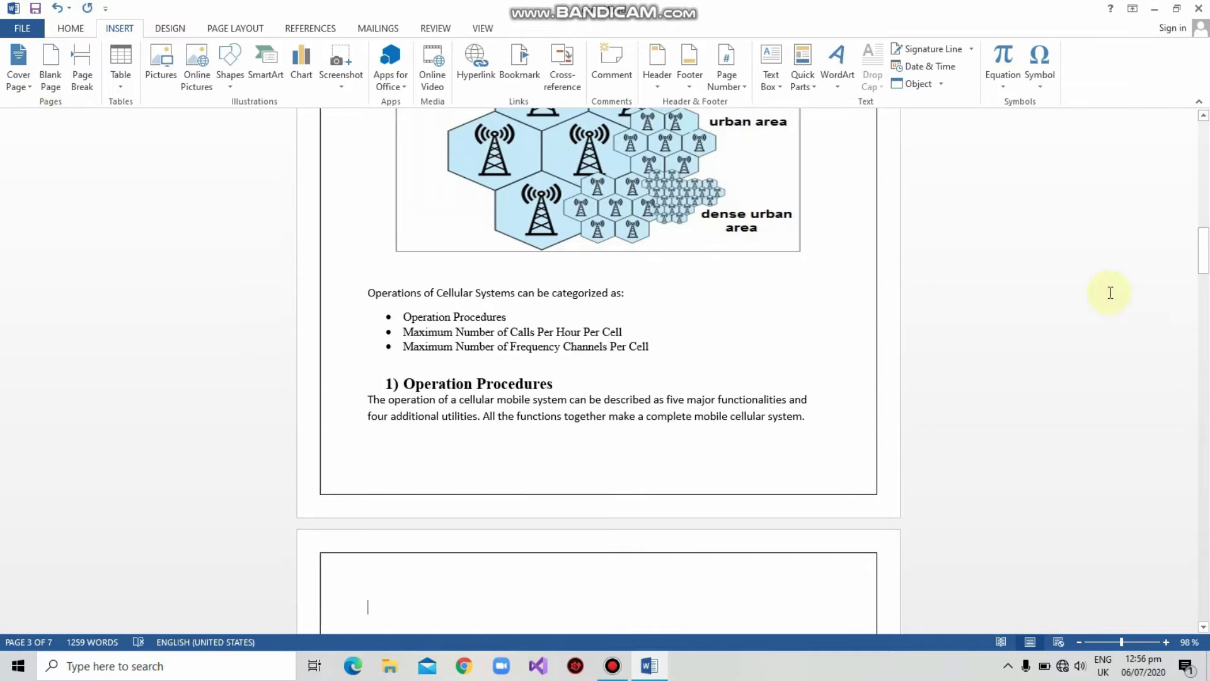
drag(1205, 243, 1198, 291)
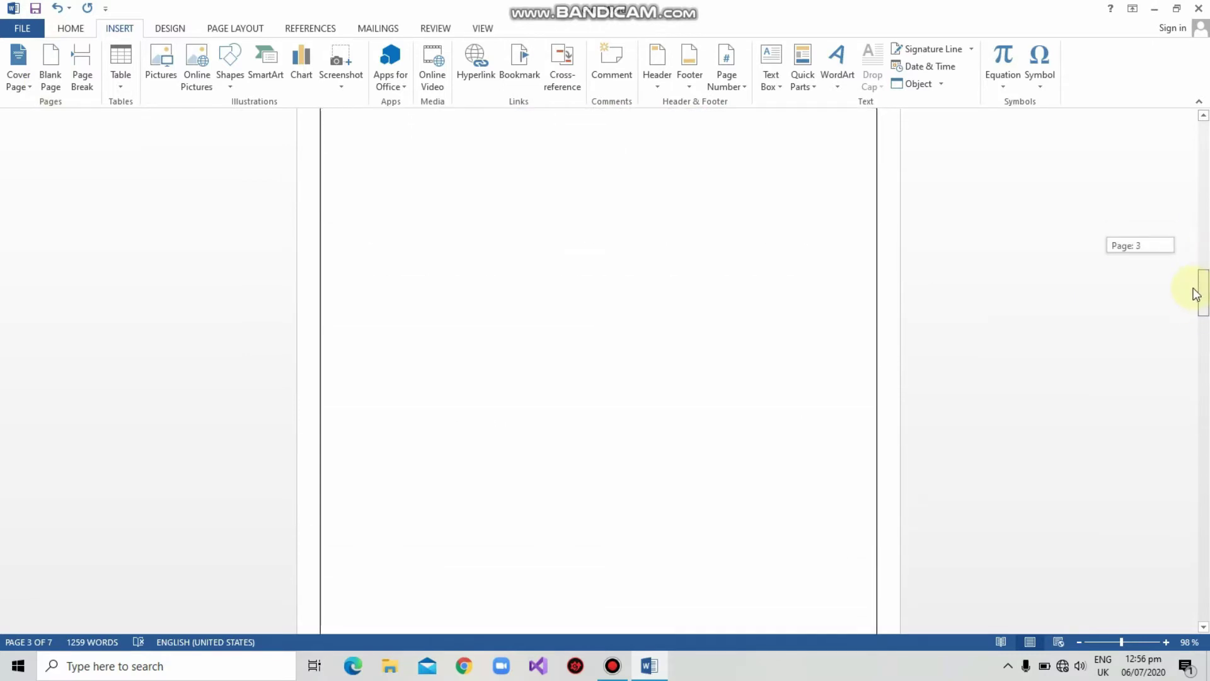
mouse_move(1197, 291)
mouse_down()
mouse_move(1182, 379)
mouse_move(1166, 170)
mouse_move(1147, 290)
mouse_move(1146, 275)
mouse_move(1205, 285)
mouse_move(1201, 496)
mouse_move(1201, 477)
mouse_up()
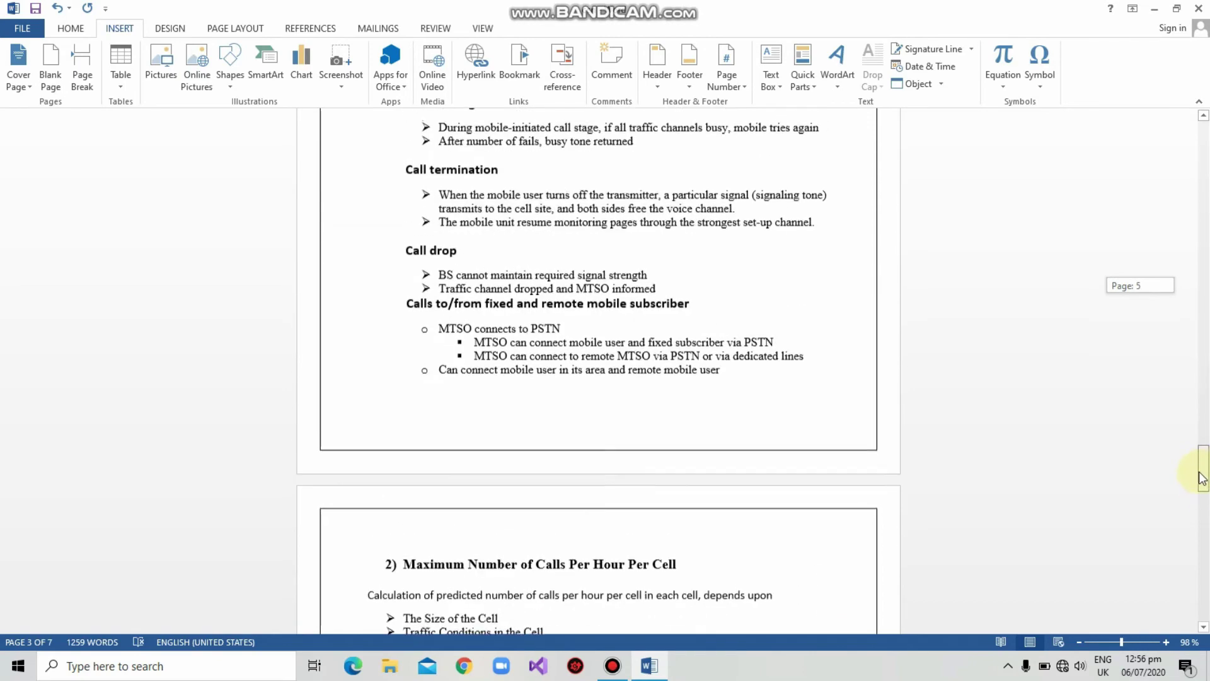
Add a page break below the remote mobile subscriber list, before Maximum Number of Calls.
click(588, 404)
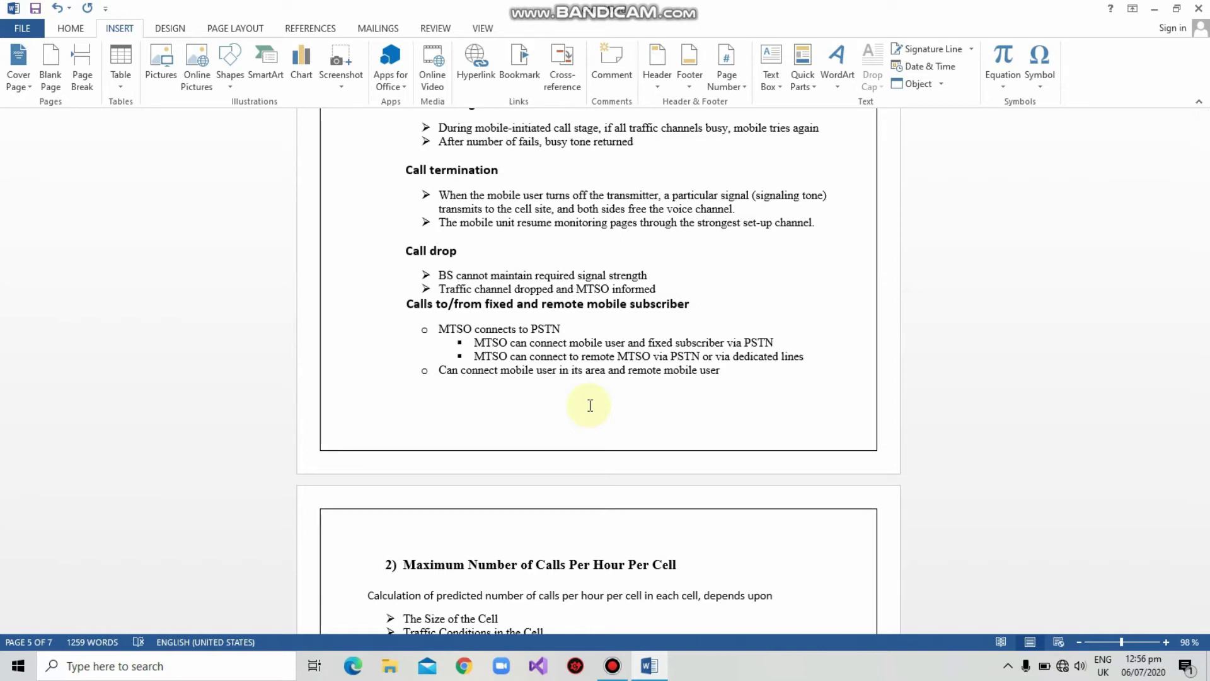
click(510, 383)
scroll(509, 521, up, 1)
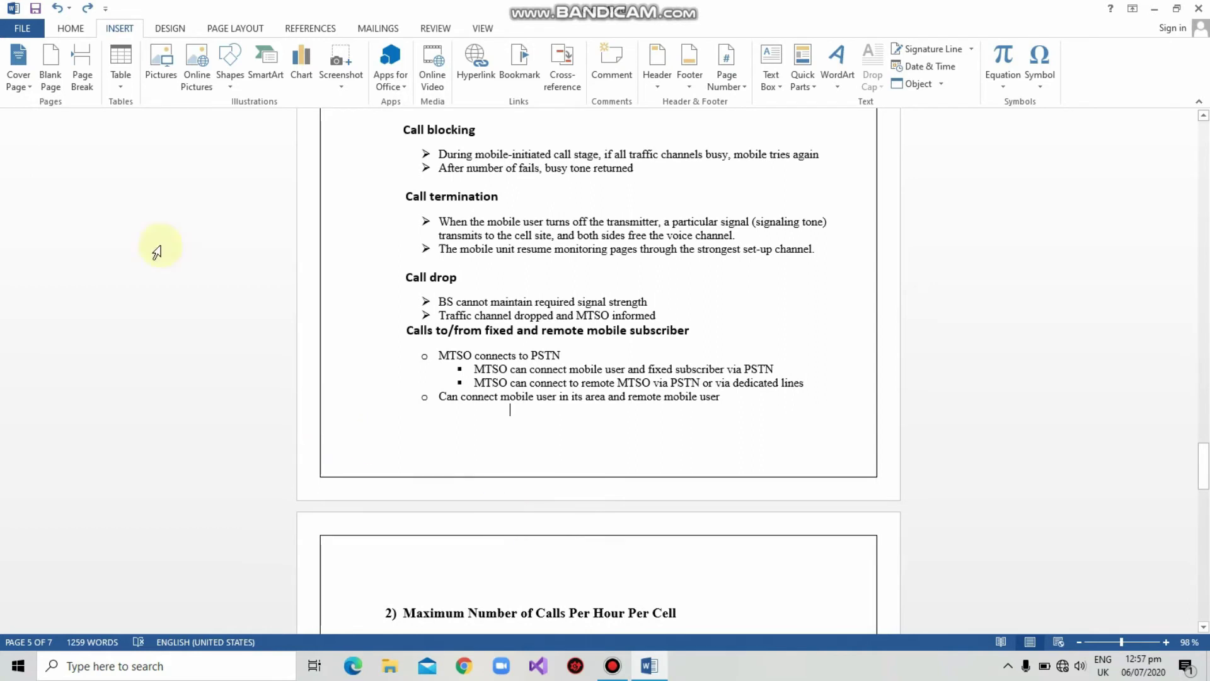
click(81, 71)
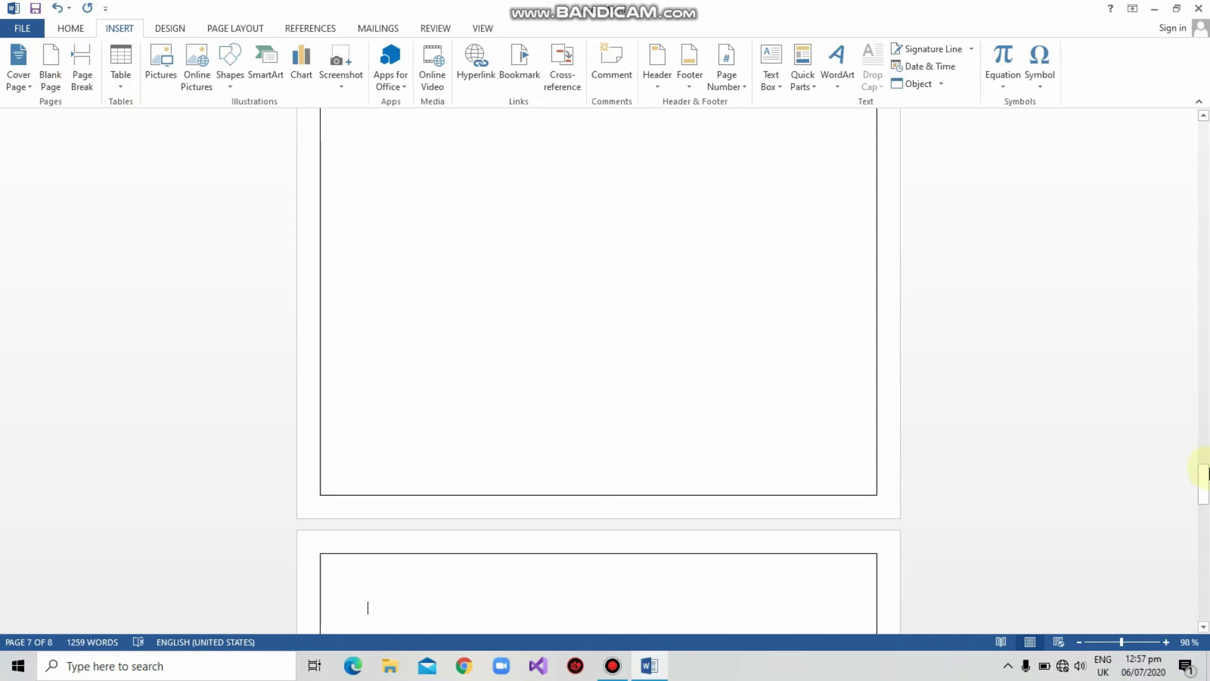
mouse_move(1203, 476)
mouse_down()
mouse_move(1189, 402)
mouse_move(1183, 516)
mouse_move(1165, 460)
mouse_up()
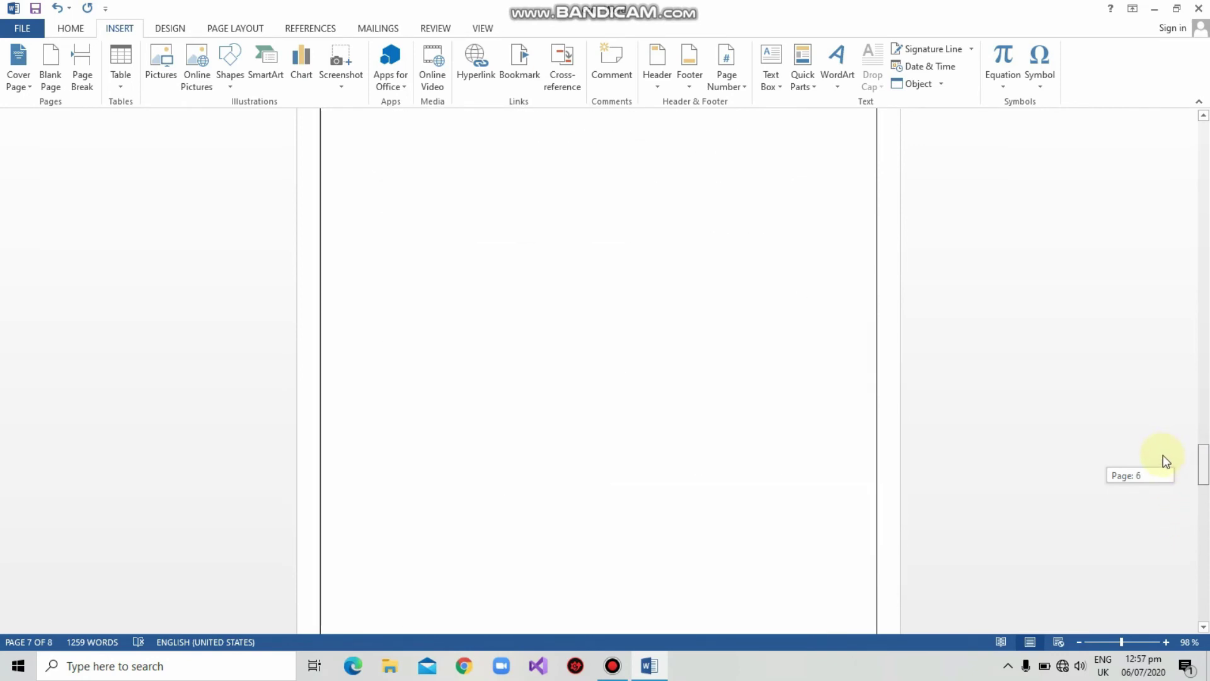
drag(1165, 460, 1161, 440)
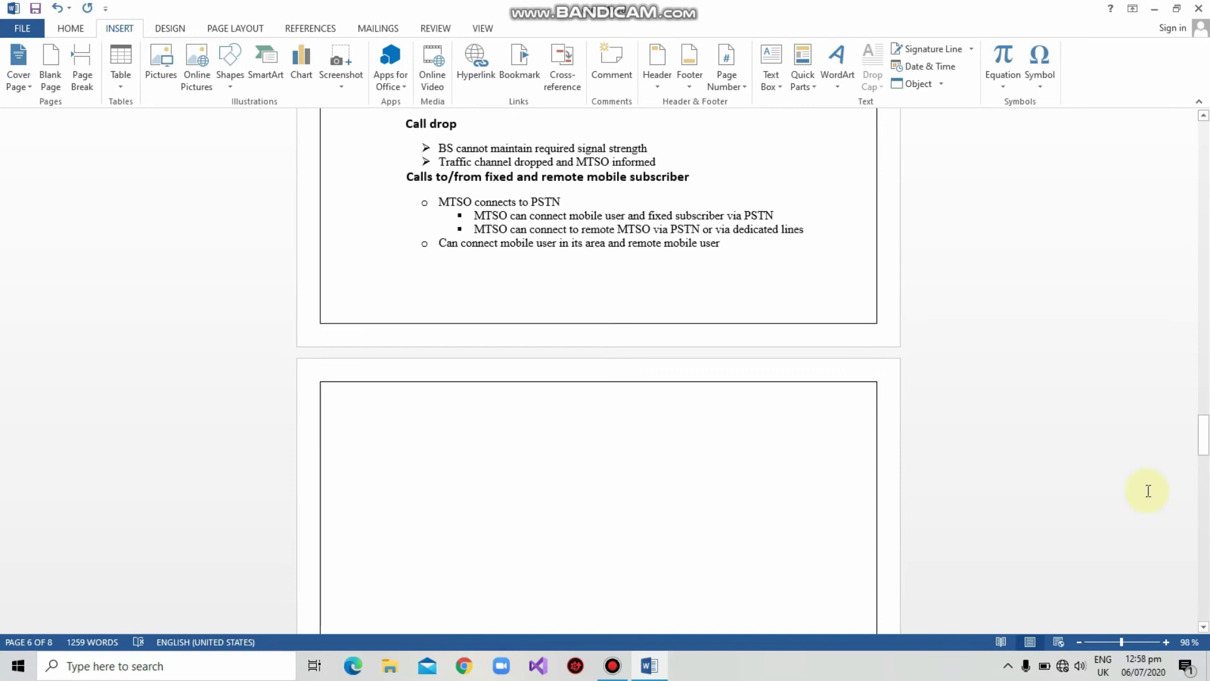
text(sg)
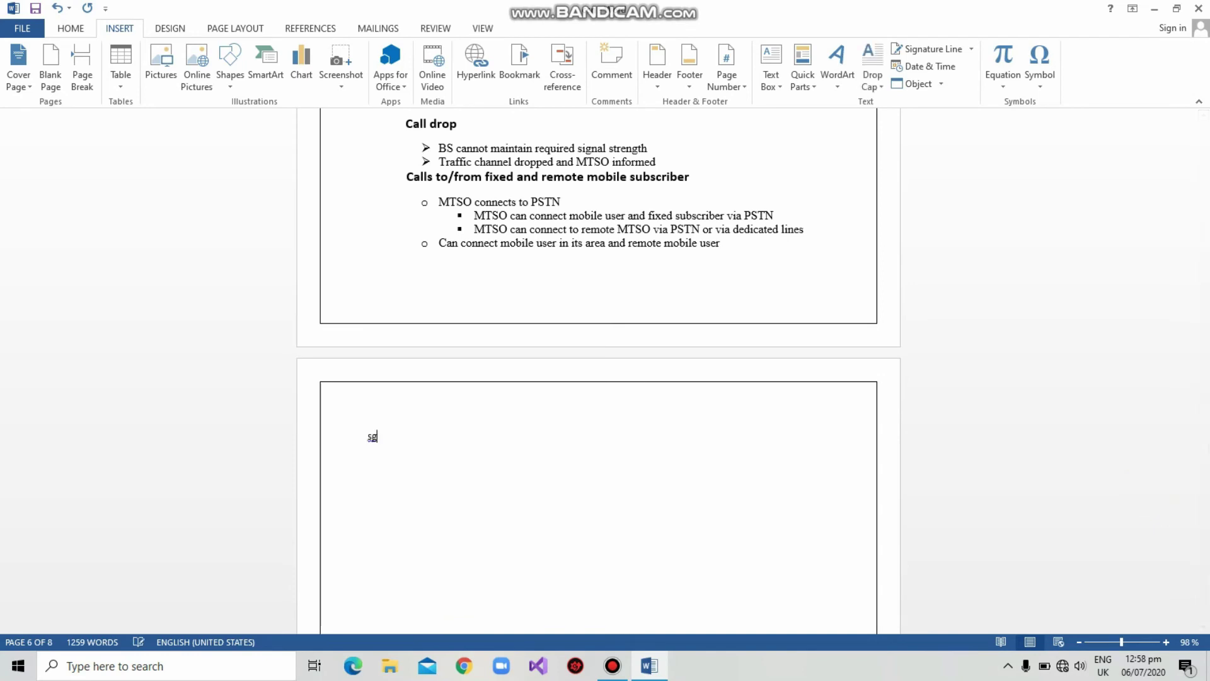
text(gshujwshs)
key(BackSpace)
key(BackSpace)
key(BackSpace)
key(BackSpace)
key(BackSpace)
key(BackSpace)
key(BackSpace)
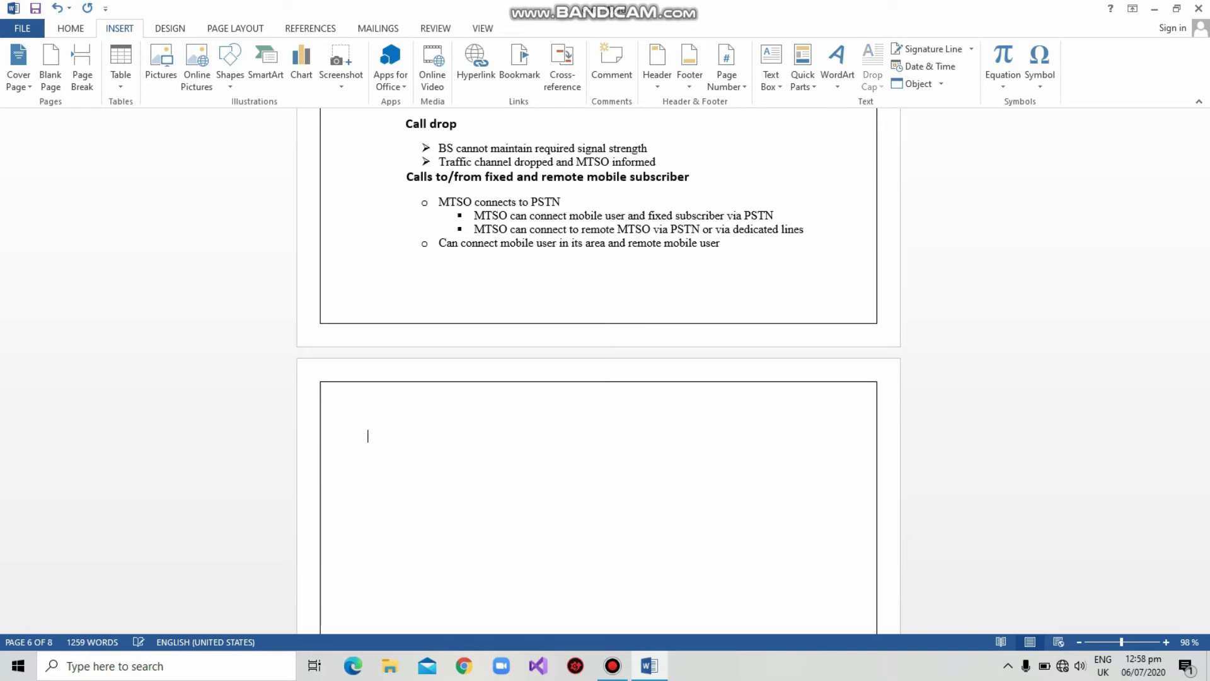